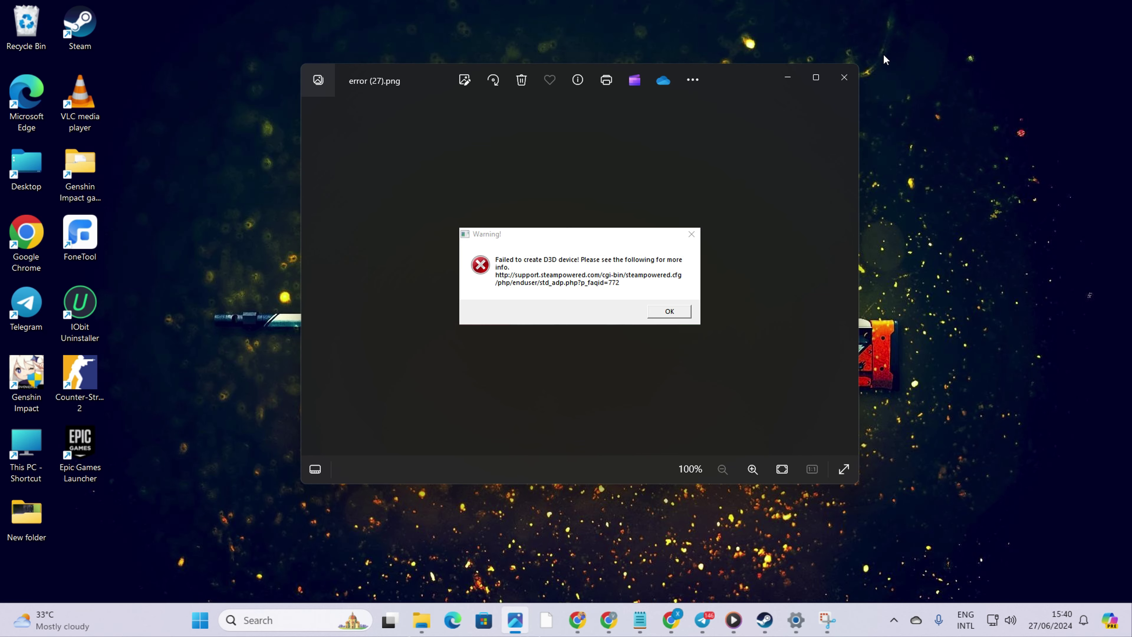
Close the error image and open the properties of Counter-Strike 2 from the Steam library
{"action": "left_click", "coordinate": [844, 77]}
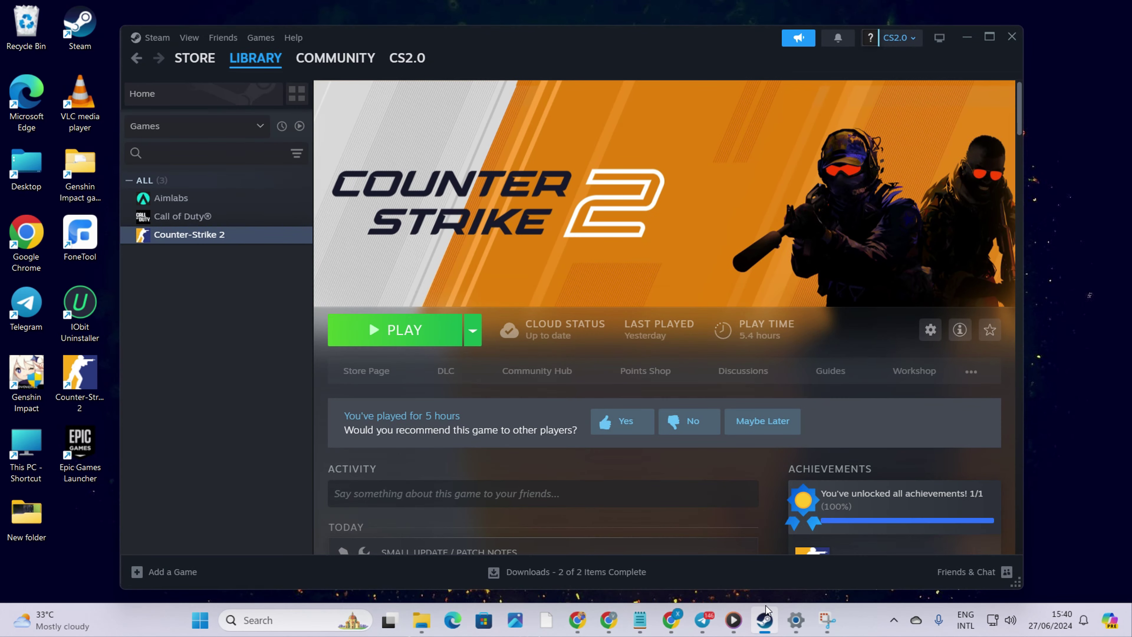
{"action": "left_click", "coordinate": [258, 48]}
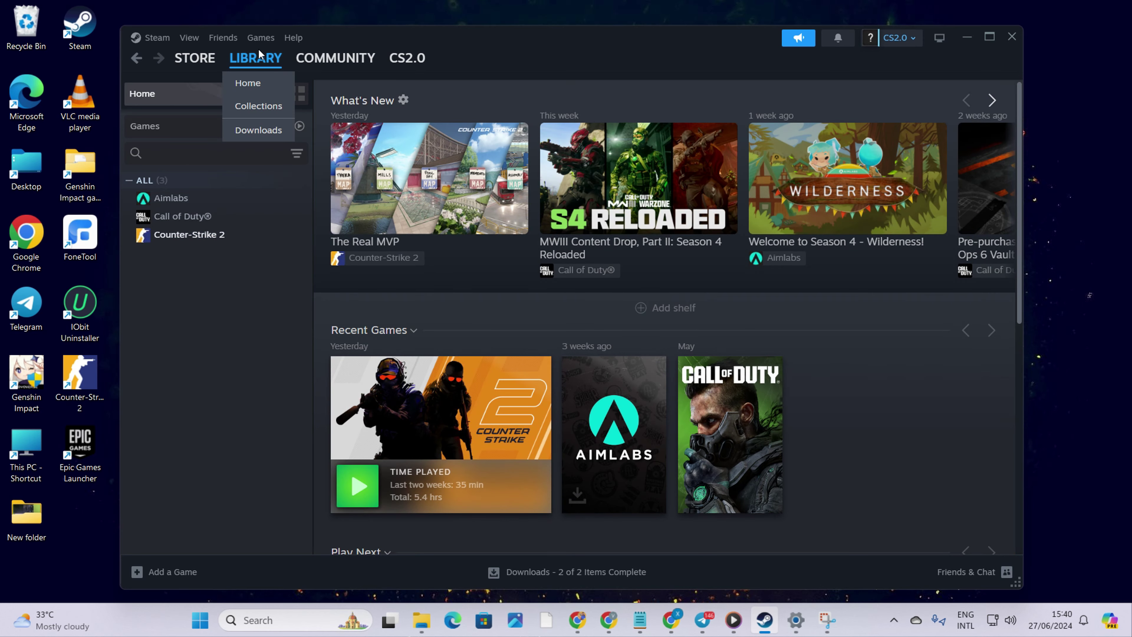
{"action": "right_click", "coordinate": [244, 233]}
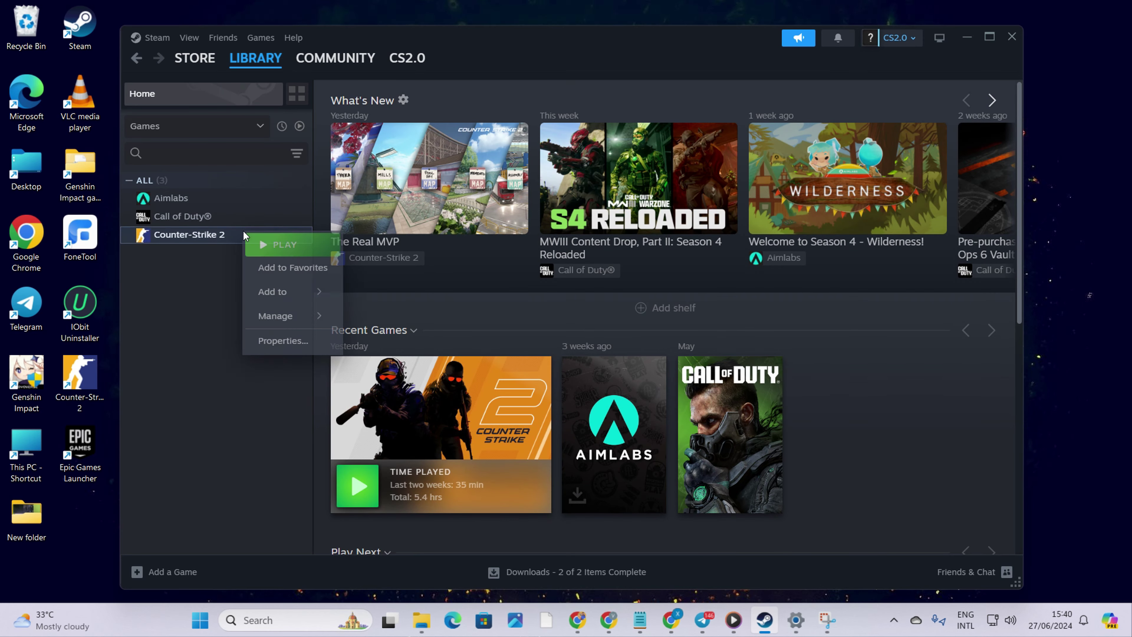
{"action": "left_click", "coordinate": [284, 341]}
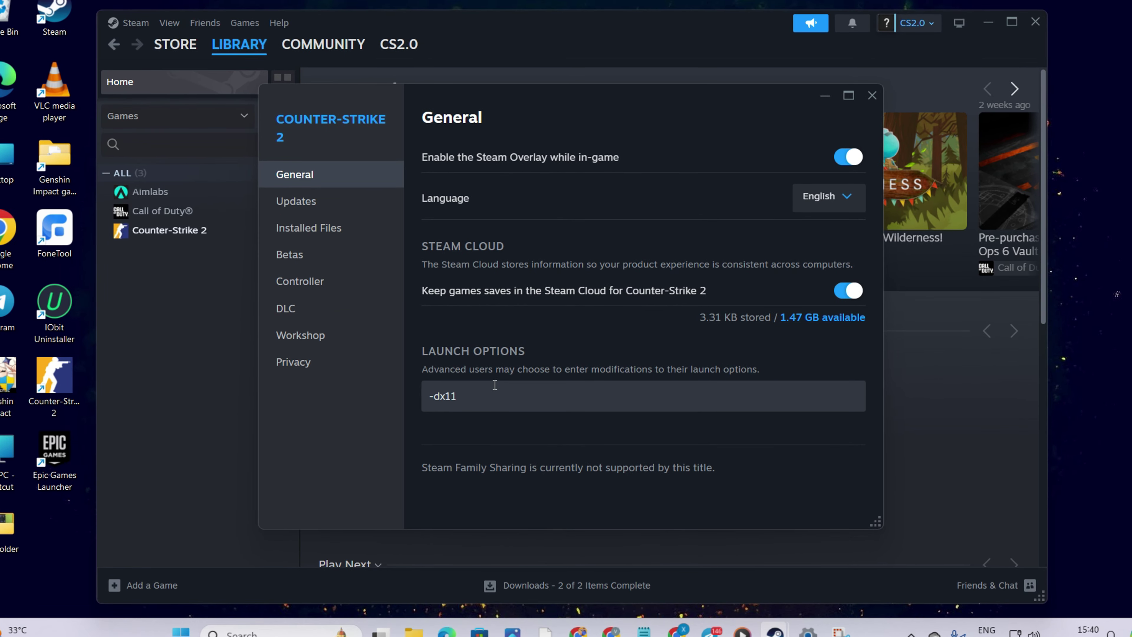
Replace the game's launch options with -allow_third_party_software and close the properties
{"action": "left_click_drag", "start_coordinate": [495, 384], "coordinate": [393, 395]}
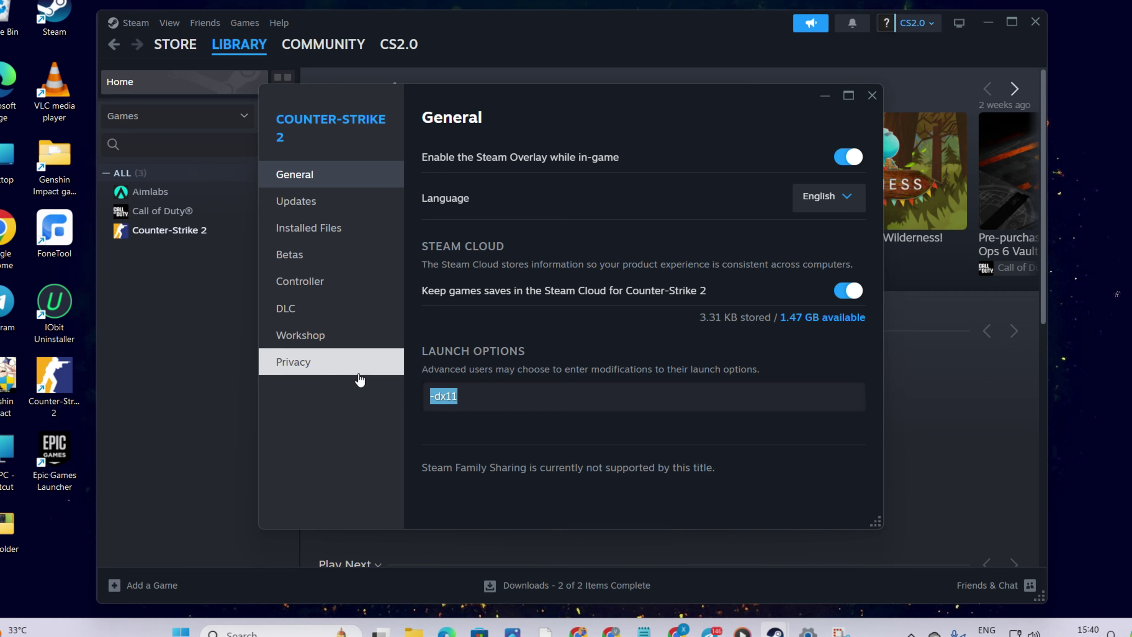
{"action": "key", "text": "BackSpace"}
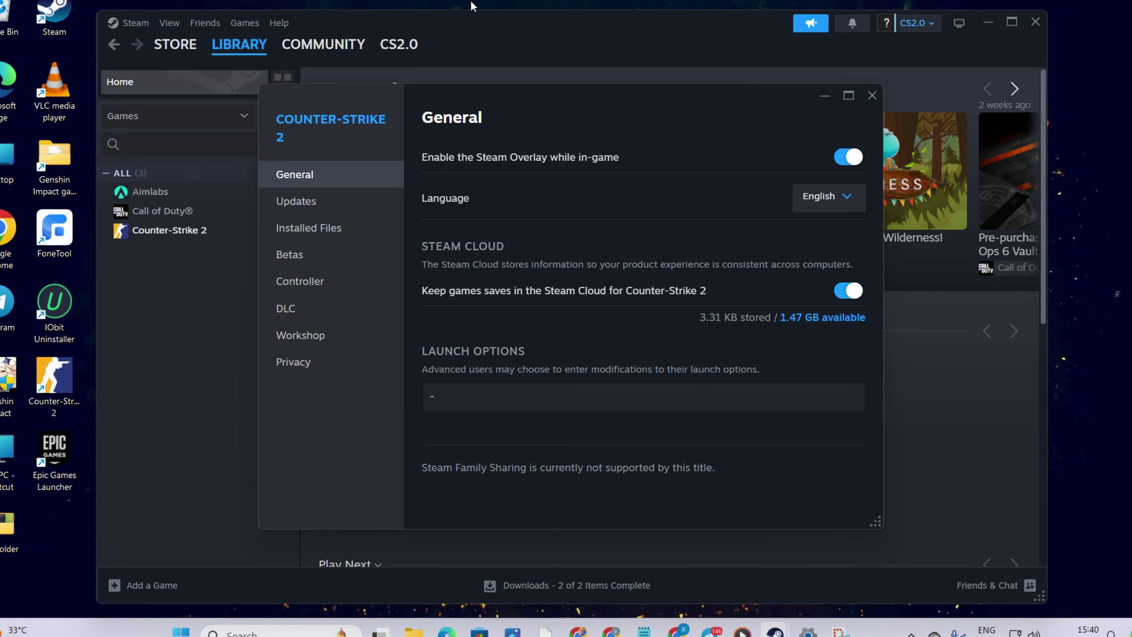
{"action": "left_click", "coordinate": [480, 4]}
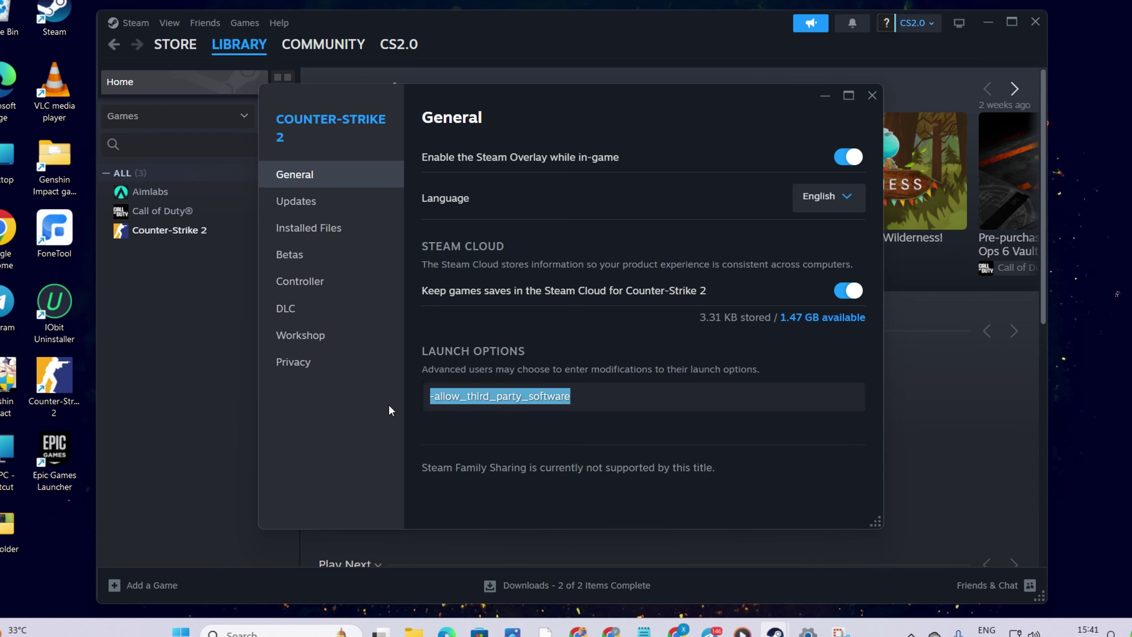
{"action": "left_click", "coordinate": [872, 96]}
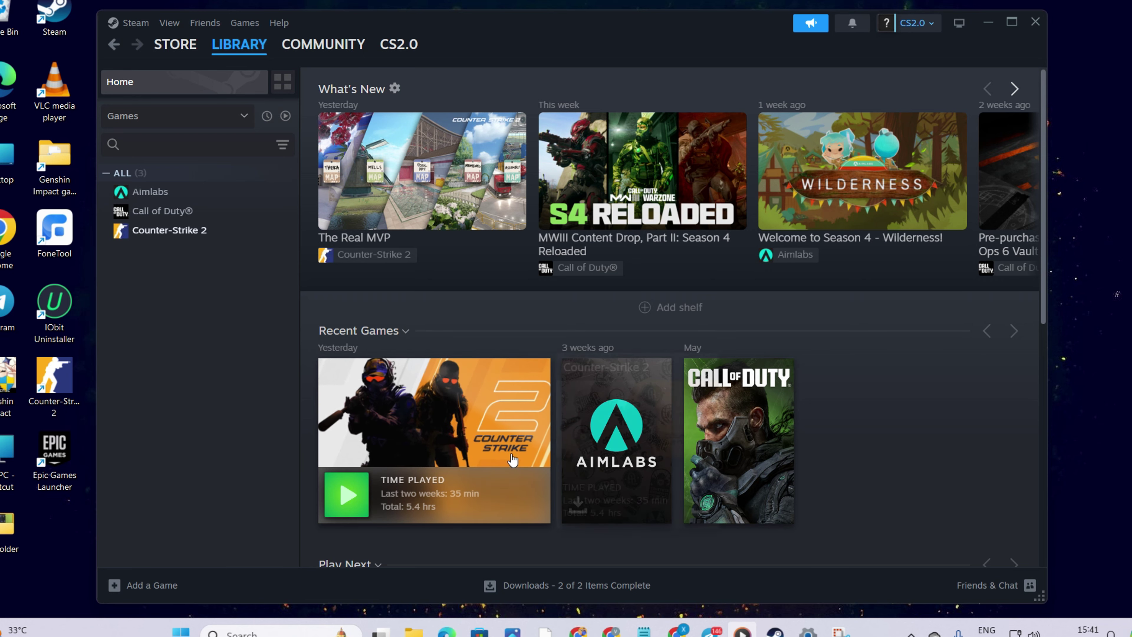
Reopen the Counter-Strike 2 properties, set the launch options to -dx11 and close them
{"action": "left_click", "coordinate": [169, 230]}
{"action": "right_click", "coordinate": [225, 230]}
{"action": "left_click", "coordinate": [294, 340]}
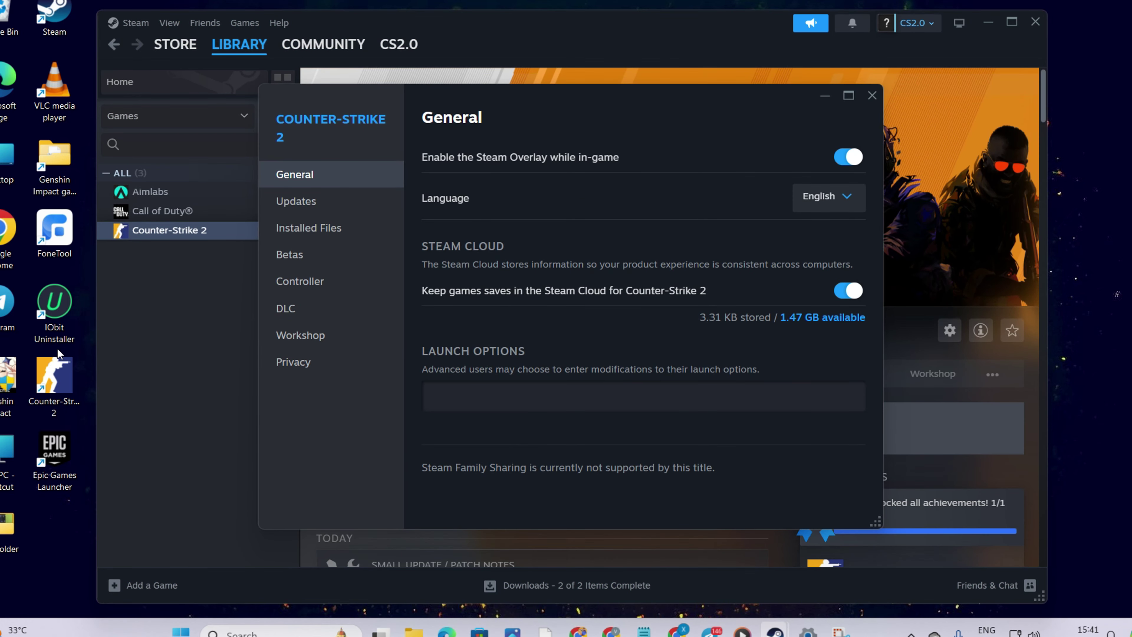
{"action": "type", "text": "-dx11"}
{"action": "left_click", "coordinate": [872, 95]}
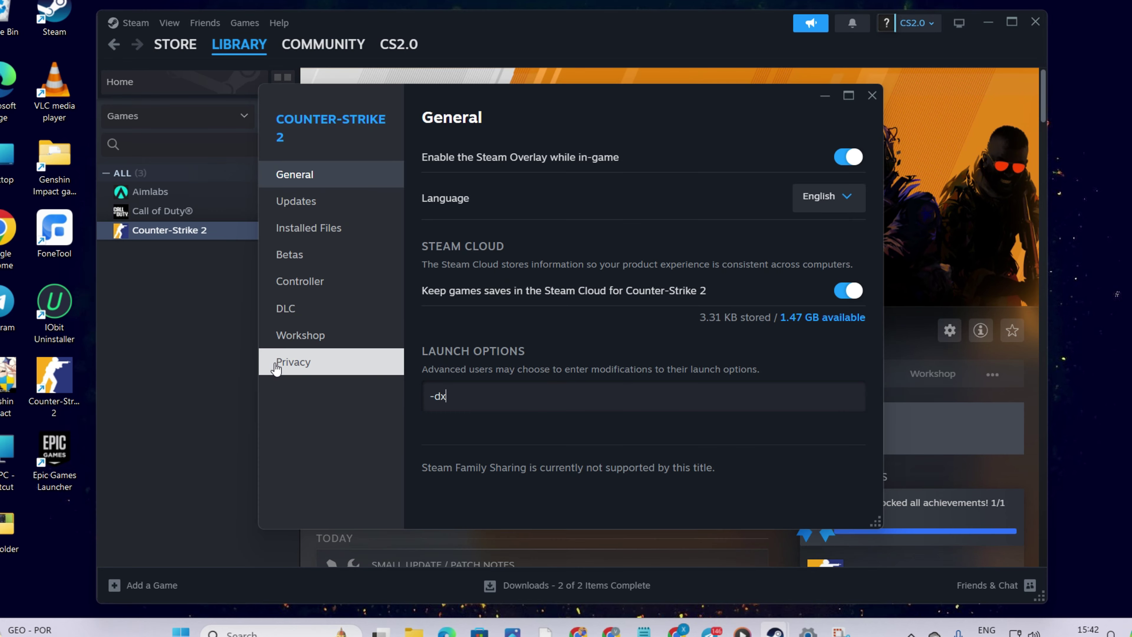
Set the launch options of Counter-Strike 2 to -dx12 and close its properties
{"action": "type", "text": "12"}
{"action": "key", "text": "Escape"}
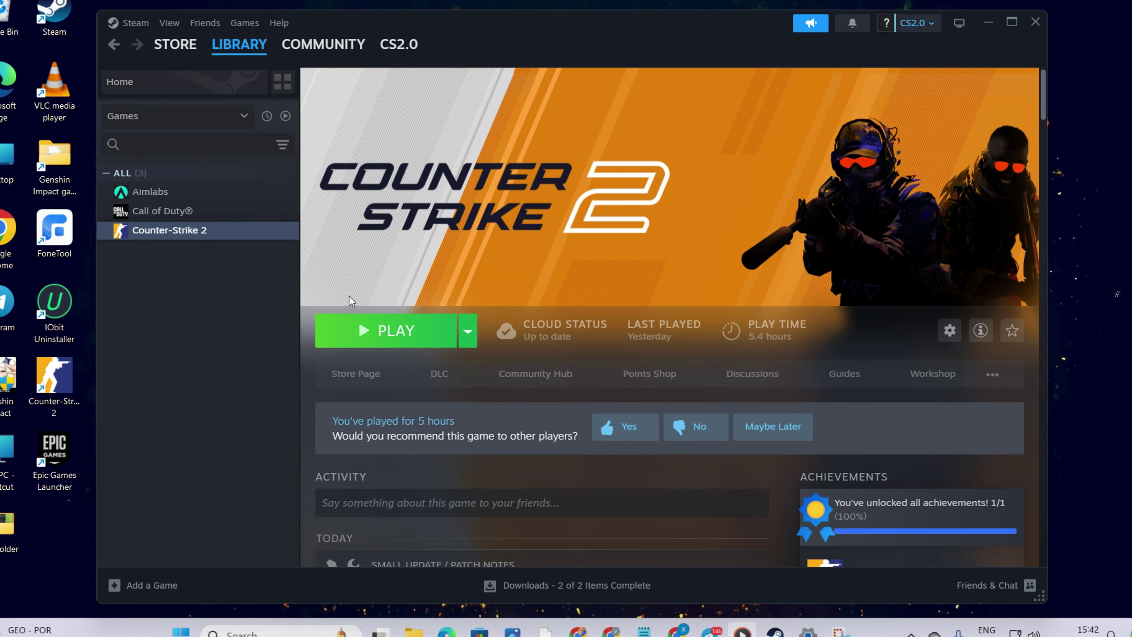
{"action": "right_click", "coordinate": [206, 230]}
{"action": "mouse_move", "coordinate": [243, 321]}
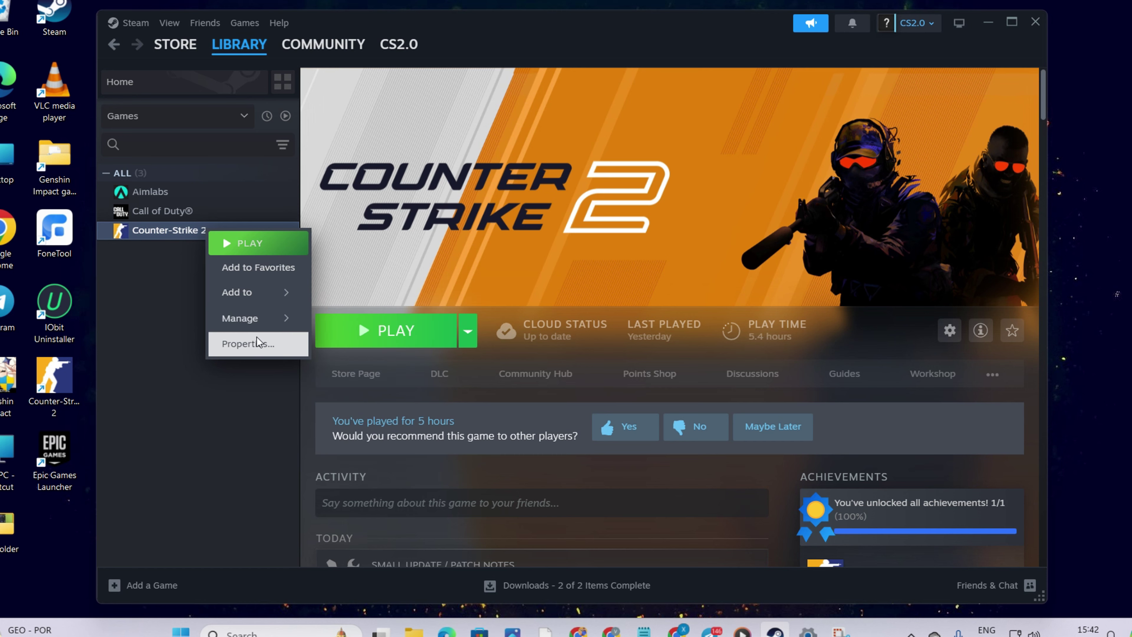
{"action": "left_click", "coordinate": [247, 345]}
{"action": "key", "text": "BackSpace"}
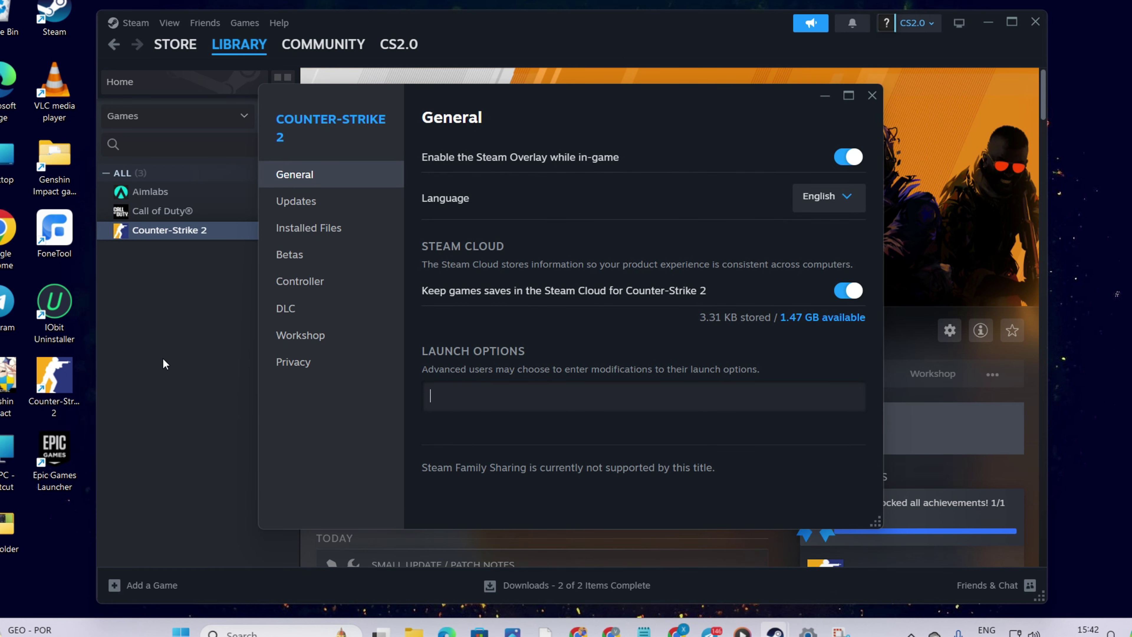
{"action": "type", "text": "-dx12"}
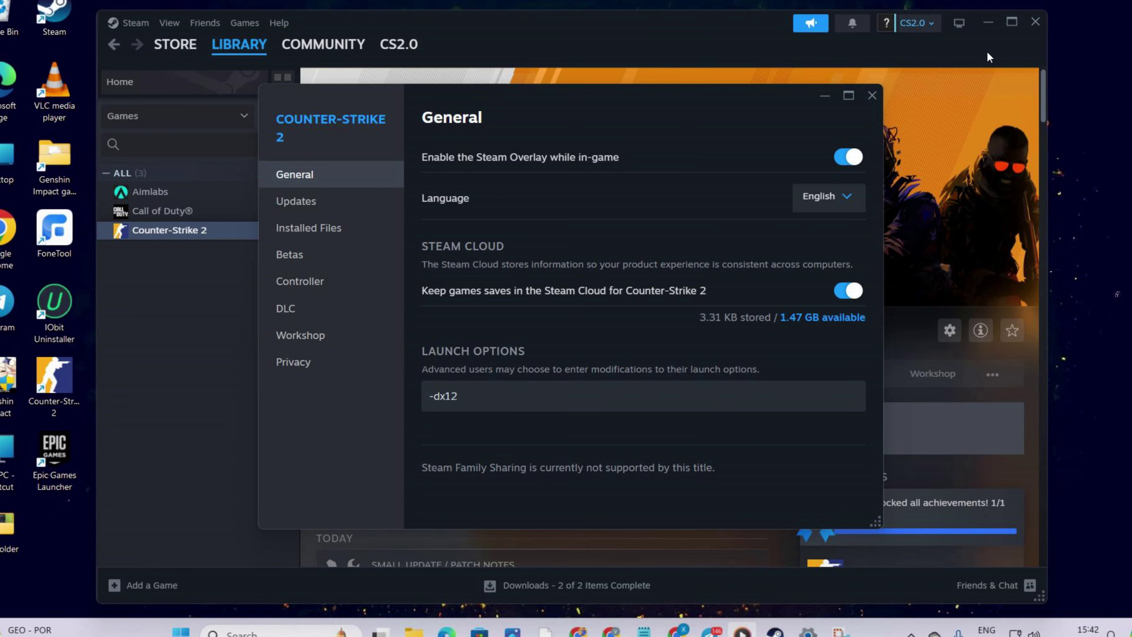
{"action": "left_click", "coordinate": [872, 95]}
{"action": "scroll", "coordinate": [384, 444], "scroll_direction": "down", "scroll_amount": 5}
{"action": "scroll", "coordinate": [384, 444], "scroll_direction": "up", "scroll_amount": 5}
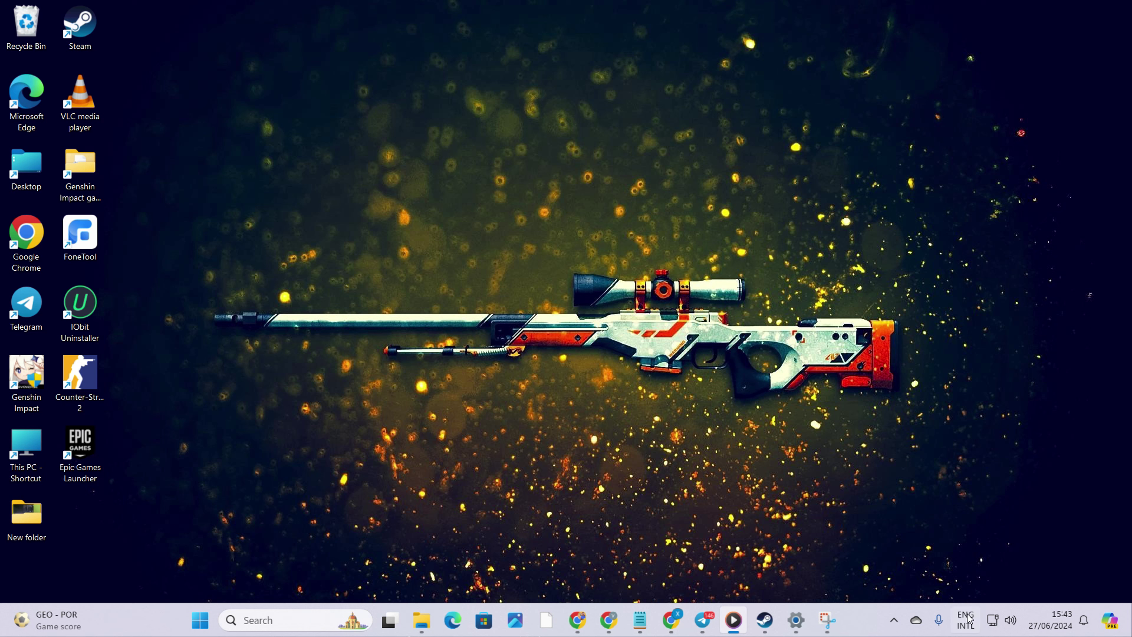
Exit Steam completely, including its background process
{"action": "left_click", "coordinate": [888, 628]}
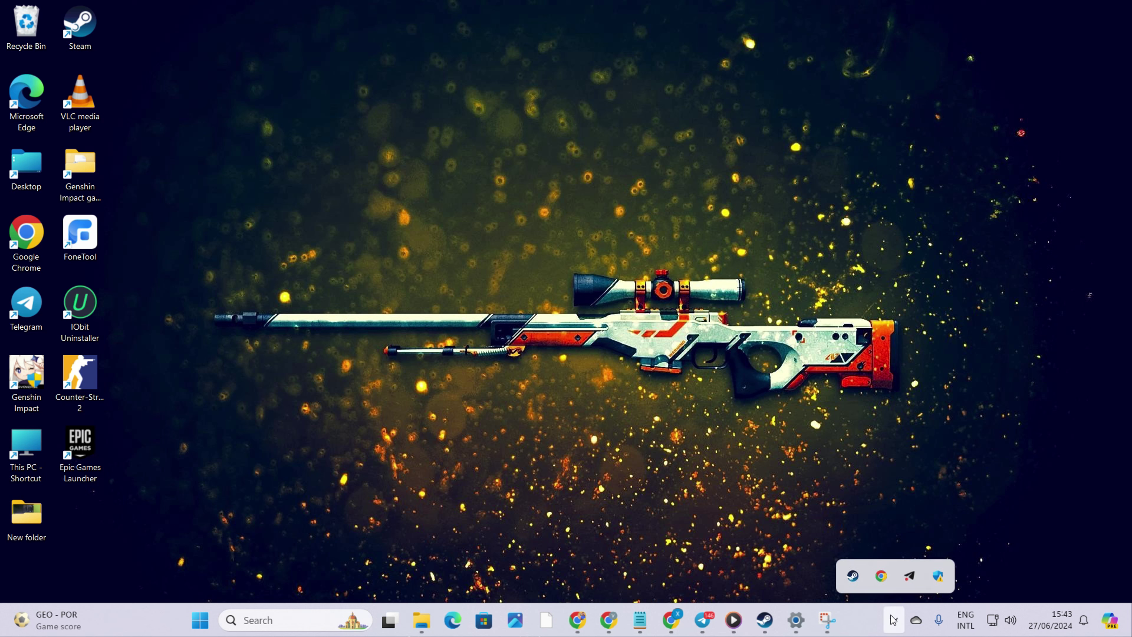
{"action": "right_click", "coordinate": [860, 585]}
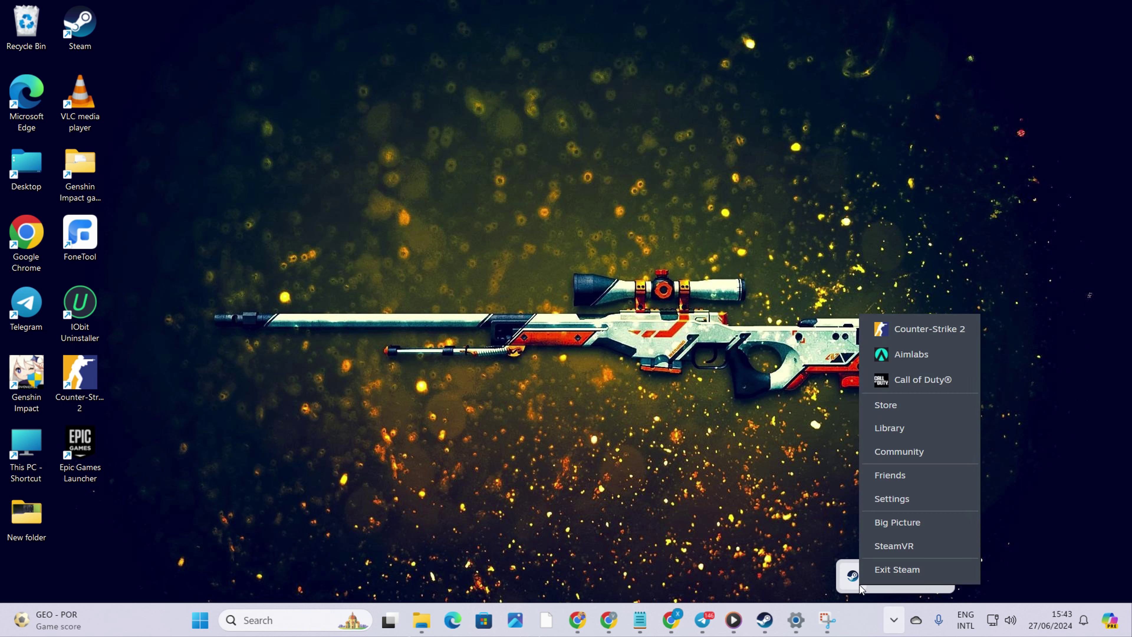
{"action": "left_click", "coordinate": [907, 574]}
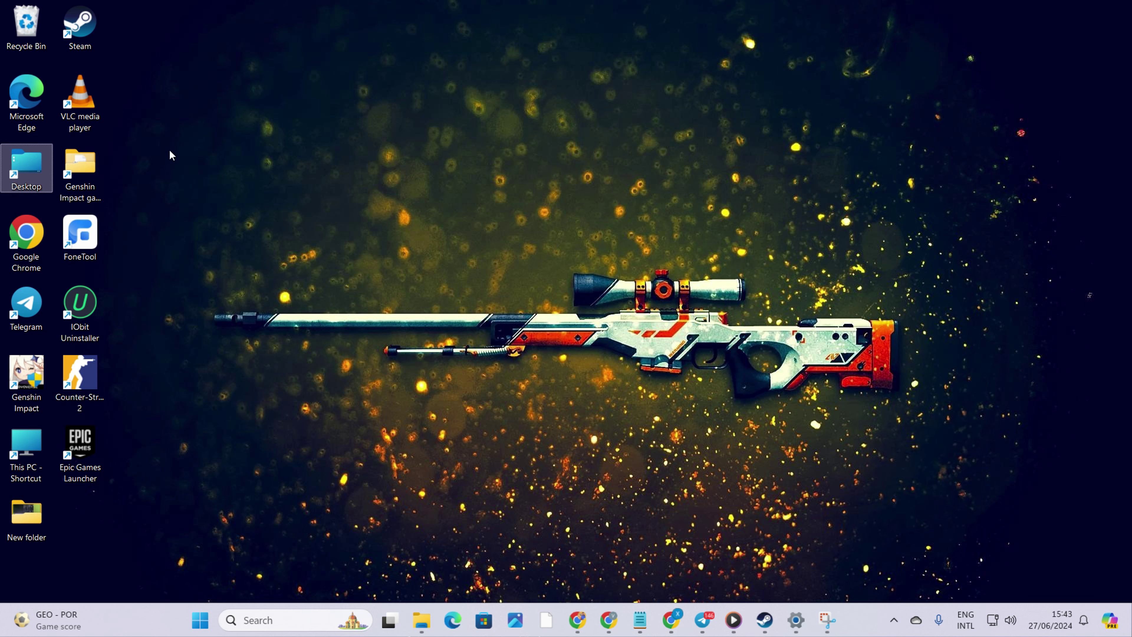
Delete the appcache folder from Steam's installation folder and close the folder window
{"action": "right_click", "coordinate": [94, 22]}
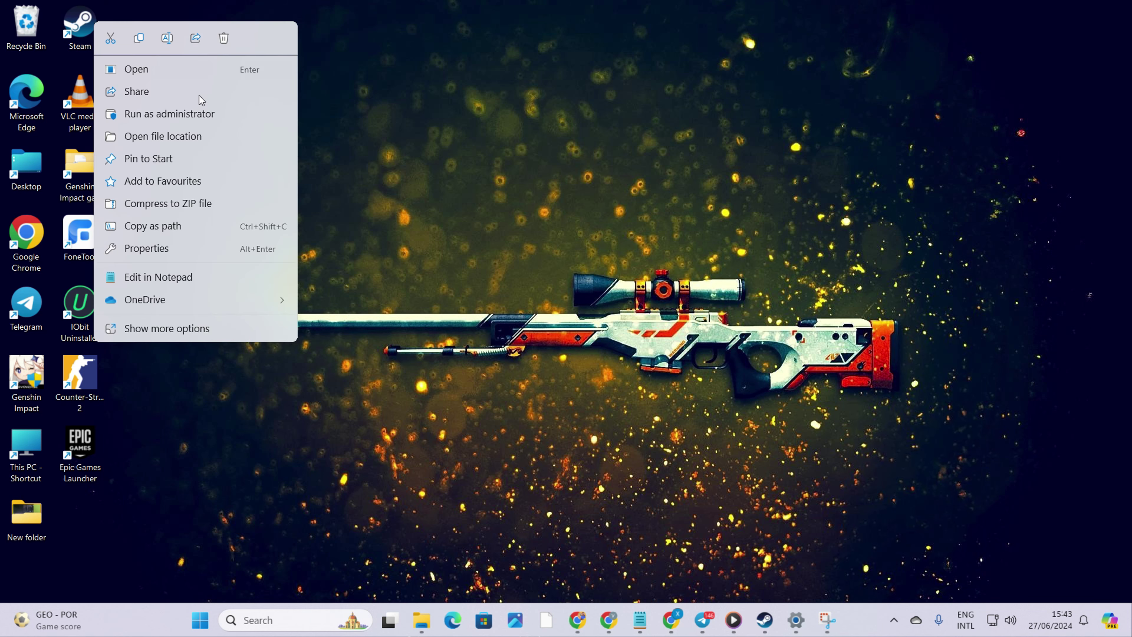
{"action": "left_click", "coordinate": [181, 143]}
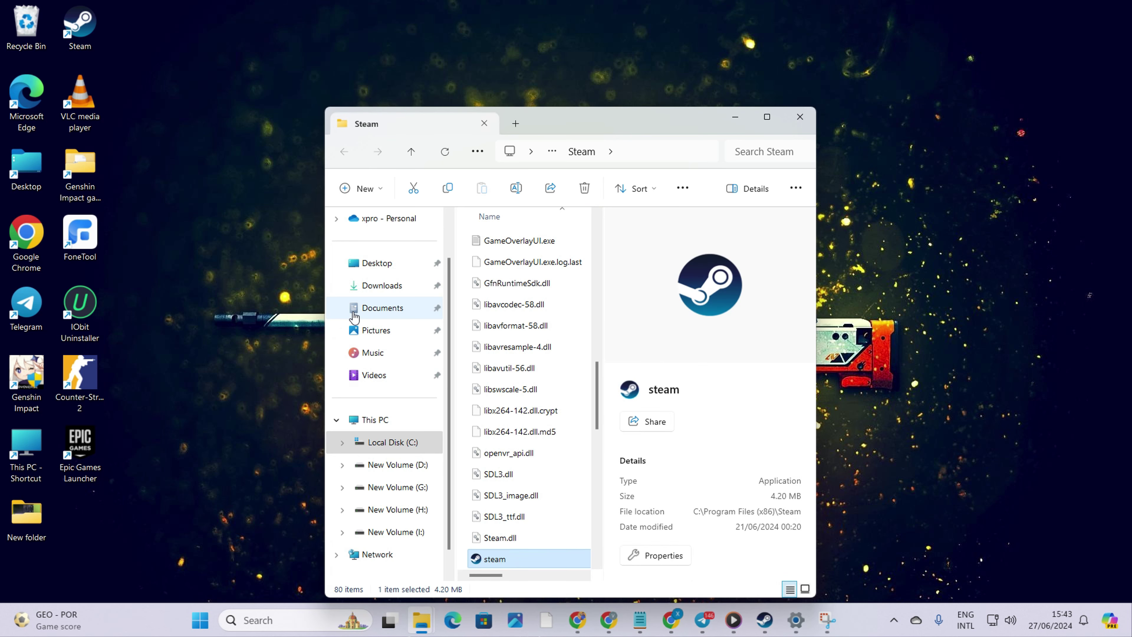
{"action": "scroll", "coordinate": [493, 385], "scroll_direction": "down", "scroll_amount": 1}
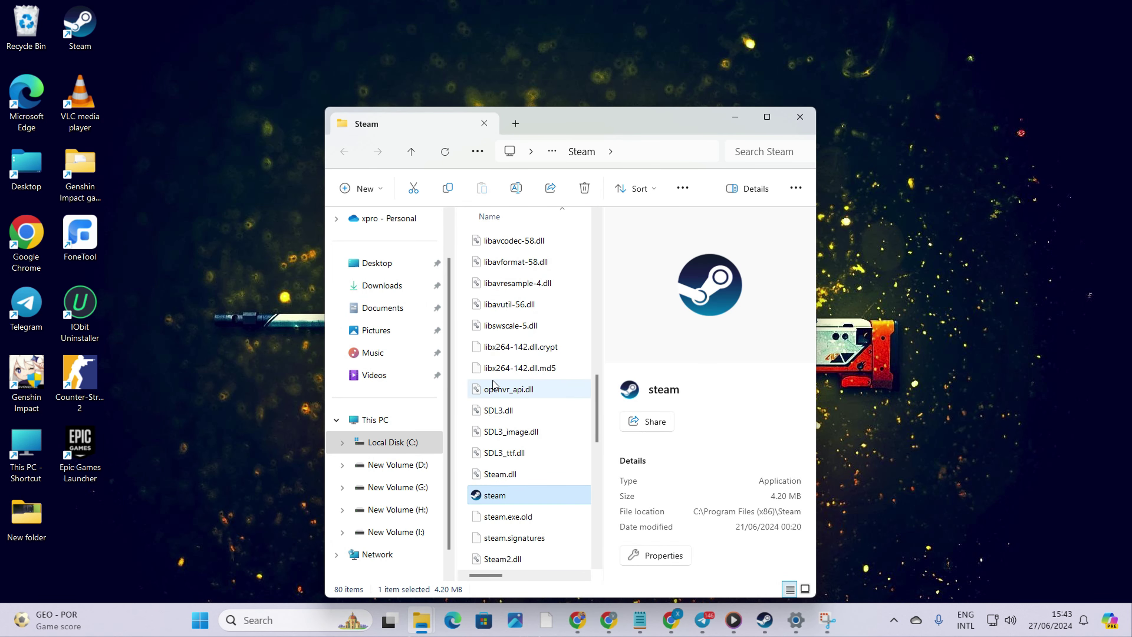
{"action": "scroll", "coordinate": [494, 384], "scroll_direction": "up", "scroll_amount": 10}
{"action": "double_click", "coordinate": [511, 247]}
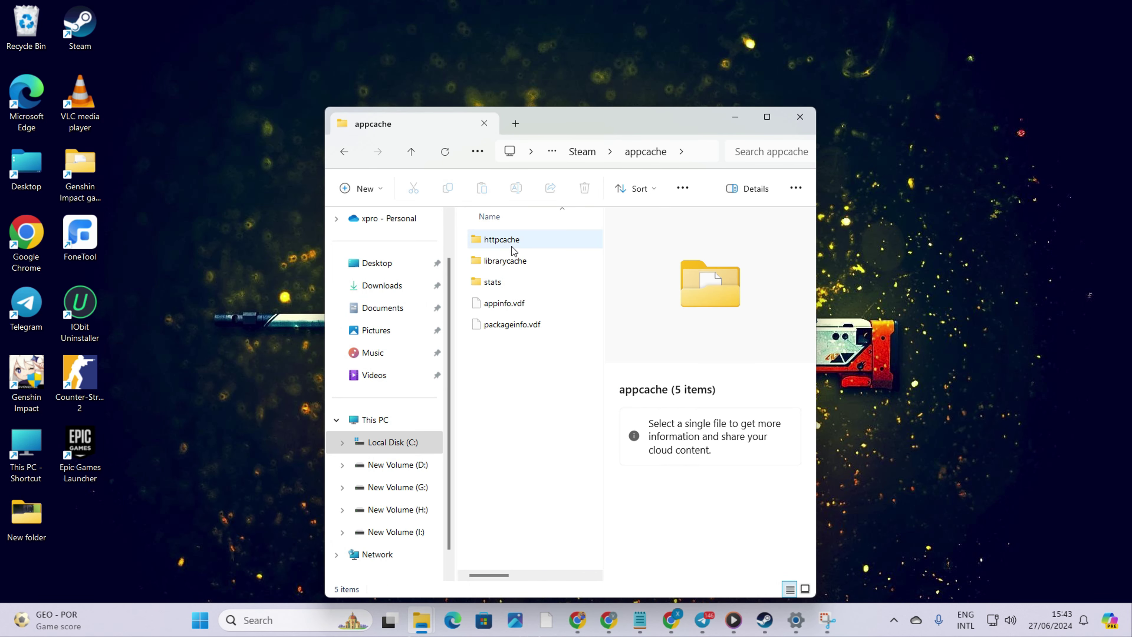
{"action": "right_click", "coordinate": [483, 197]}
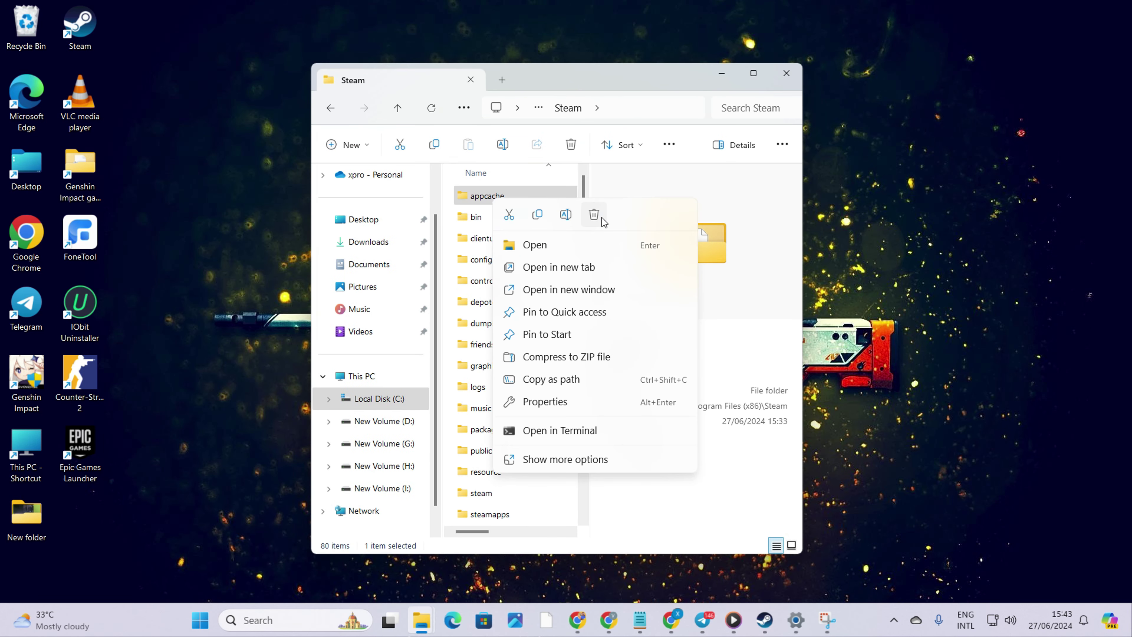
{"action": "left_click", "coordinate": [601, 215]}
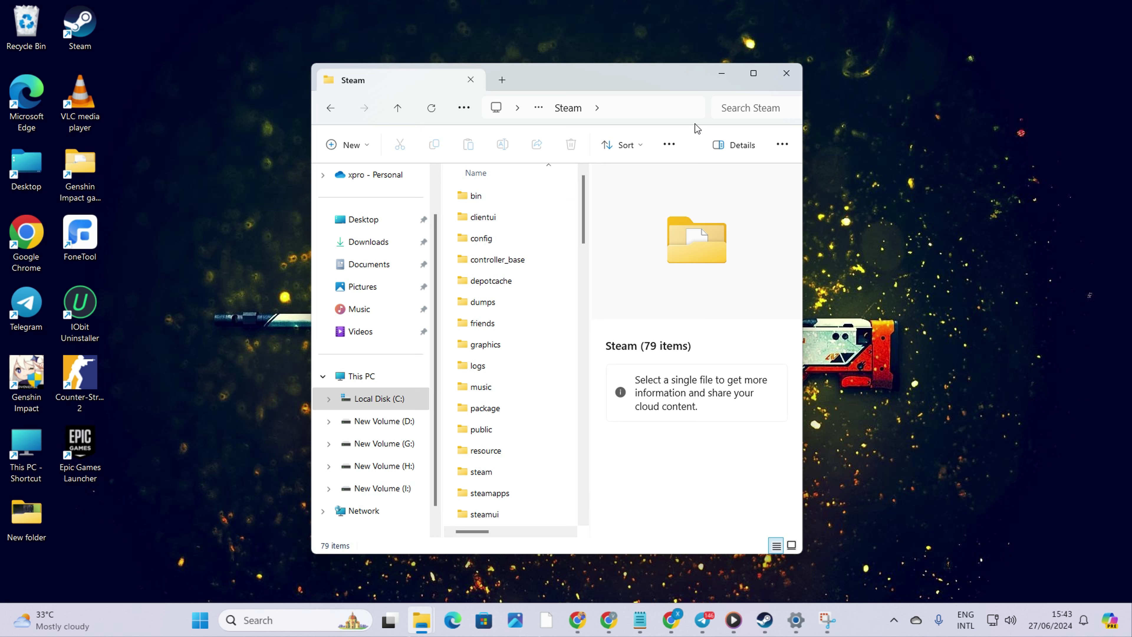
{"action": "left_click", "coordinate": [789, 74]}
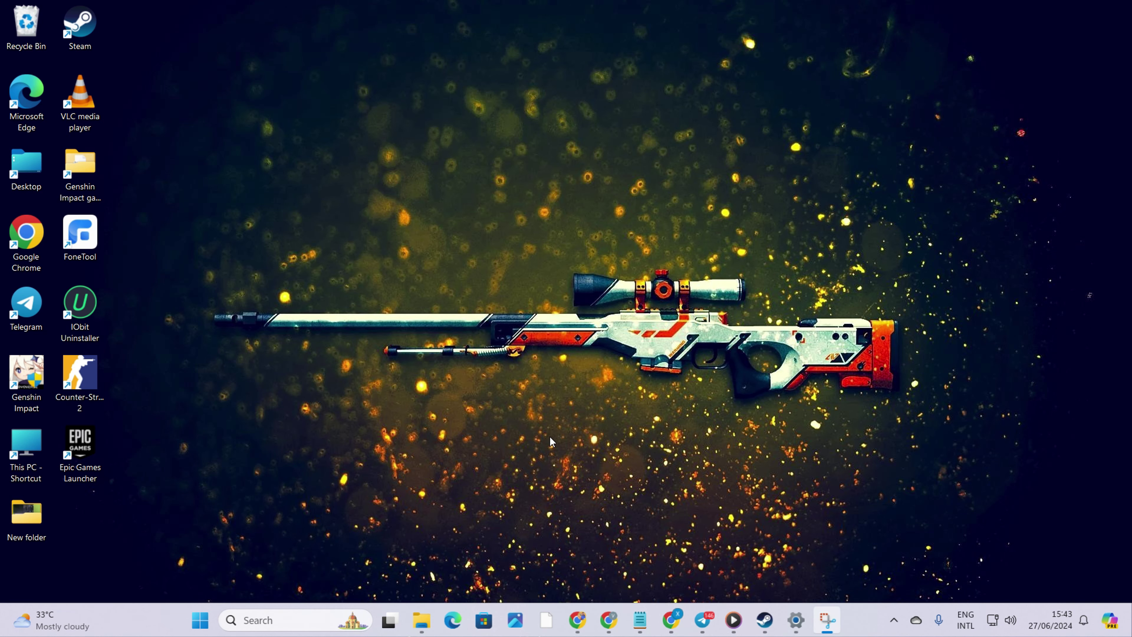
Open Steam again, verify the integrity of the Counter-Strike 2 game files, and minimize Steam
{"action": "left_click", "coordinate": [762, 621]}
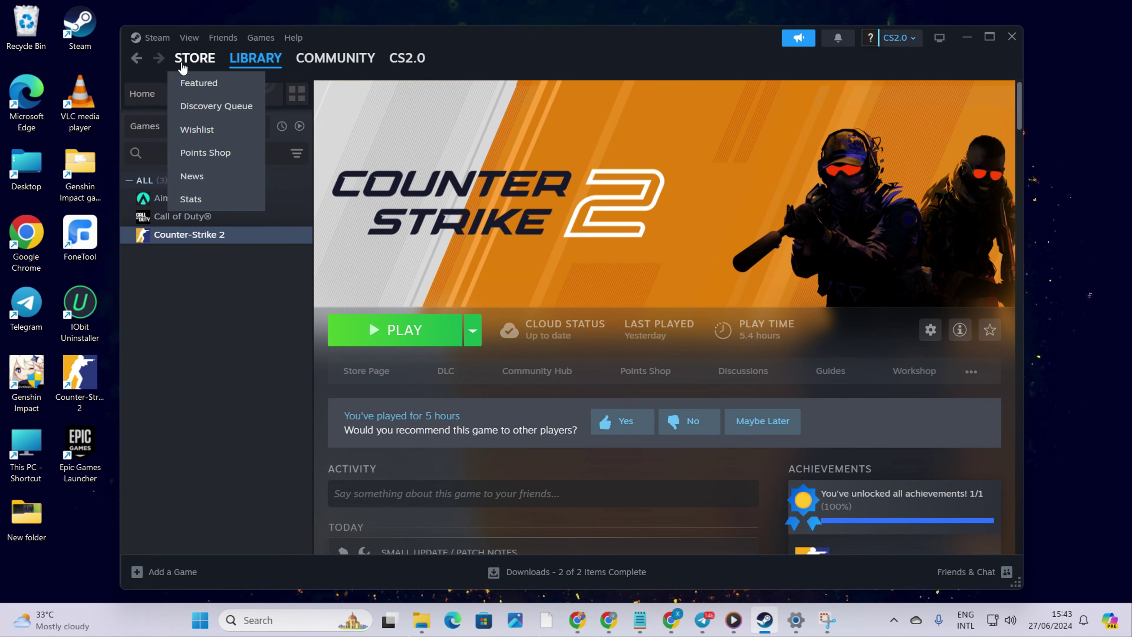
{"action": "left_click", "coordinate": [195, 58]}
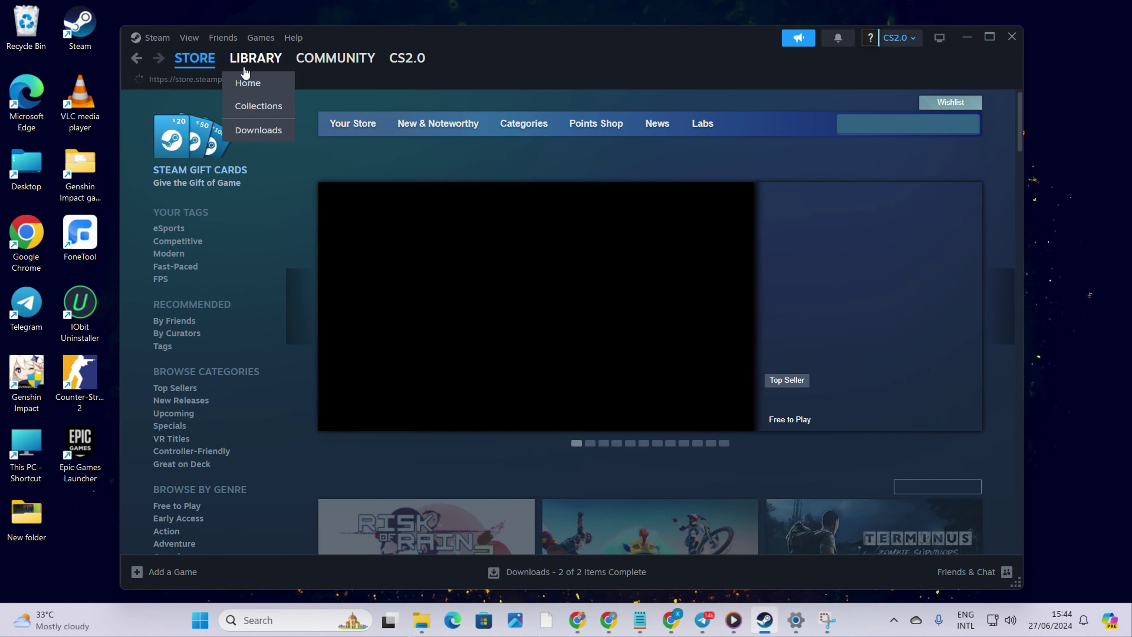
{"action": "left_click", "coordinate": [255, 58]}
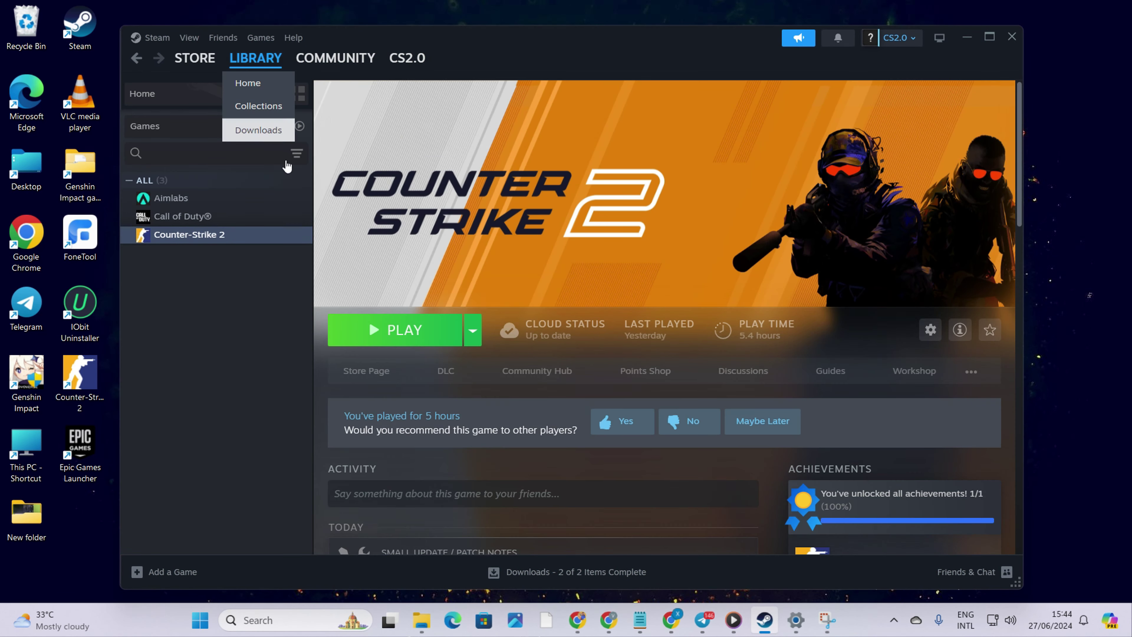
{"action": "right_click", "coordinate": [213, 239]}
{"action": "left_click", "coordinate": [271, 343]}
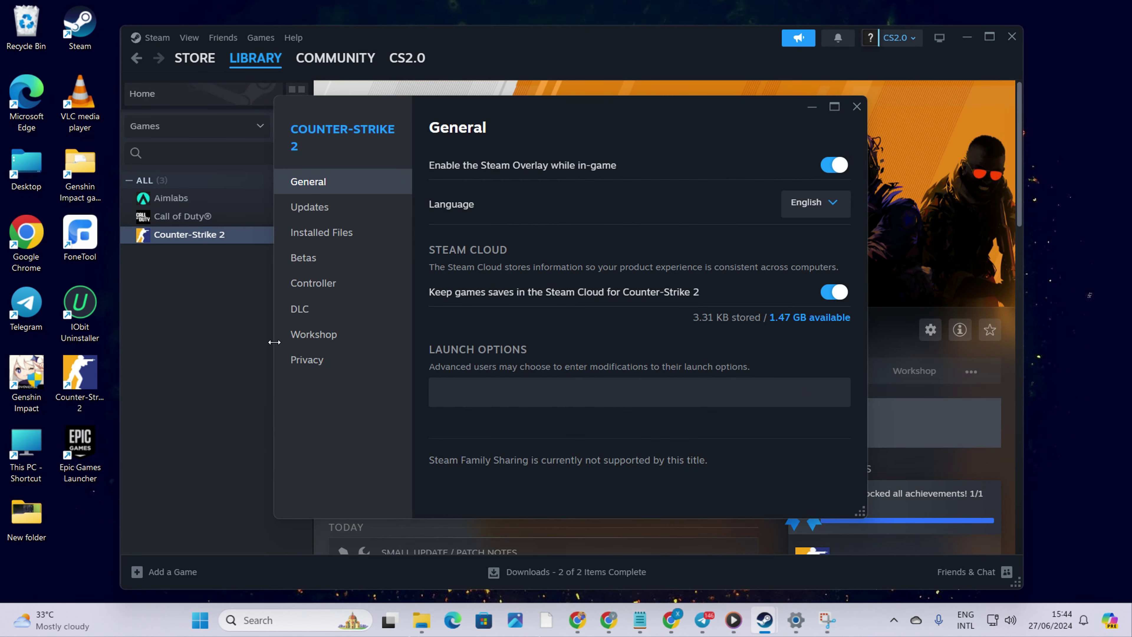
{"action": "left_click", "coordinate": [391, 235]}
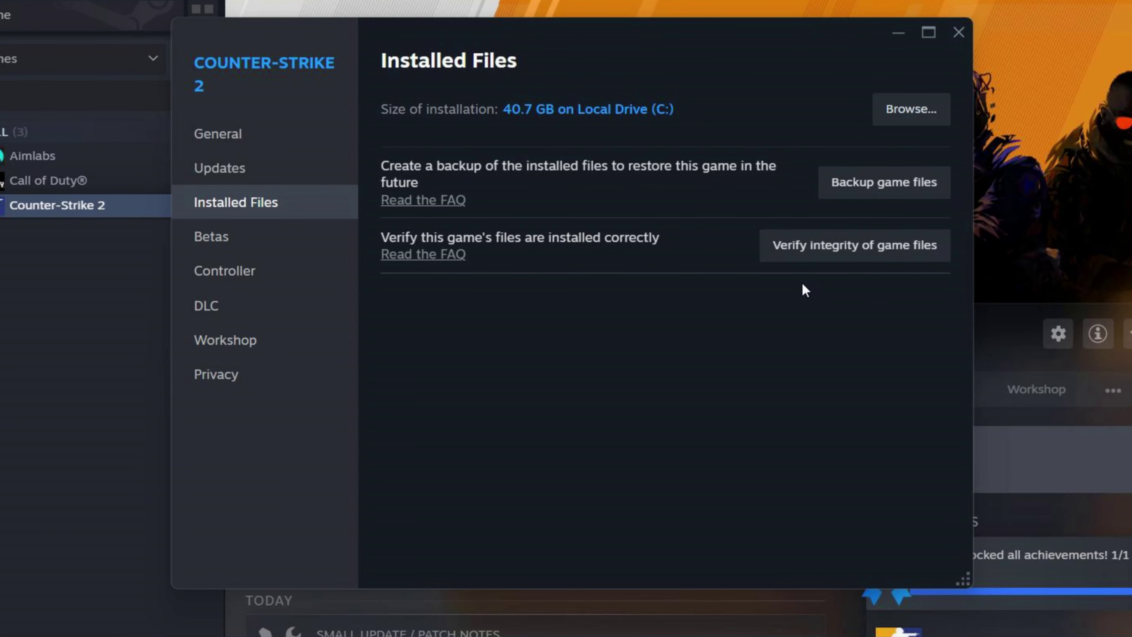
{"action": "left_click", "coordinate": [871, 248]}
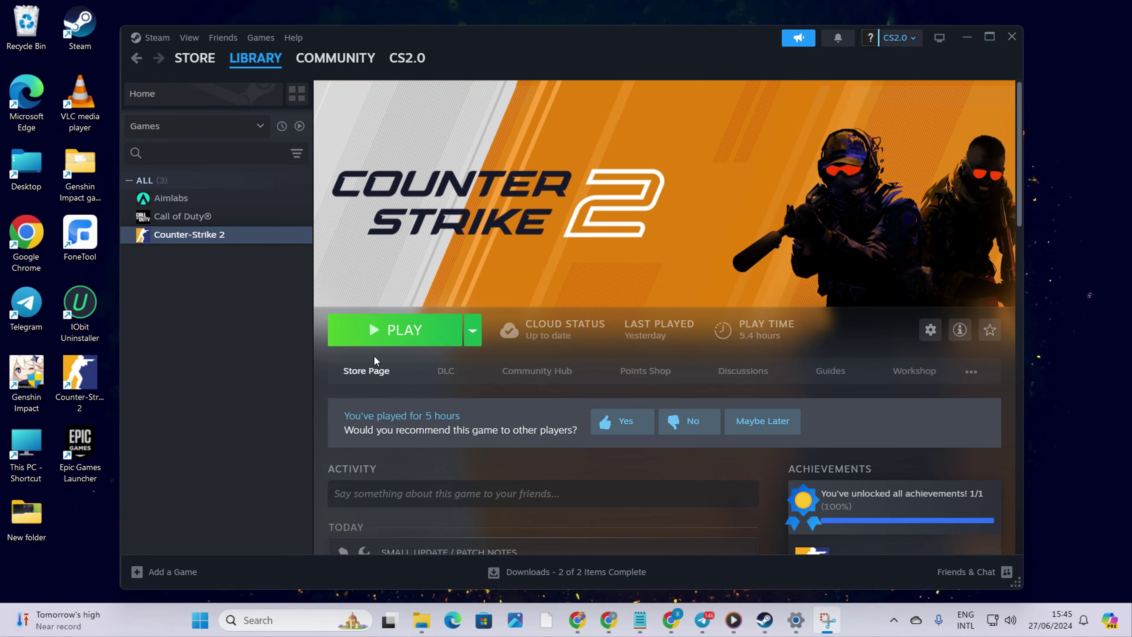
{"action": "left_click", "coordinate": [966, 37]}
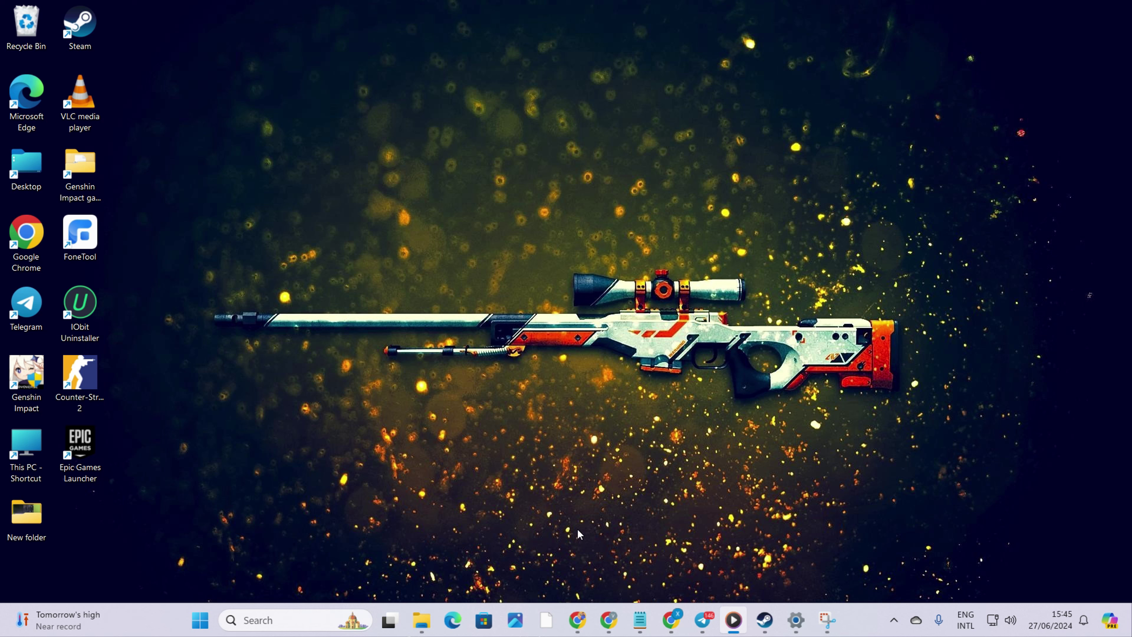
Open the Windows settings and check for Windows updates
{"action": "left_click", "coordinate": [200, 620]}
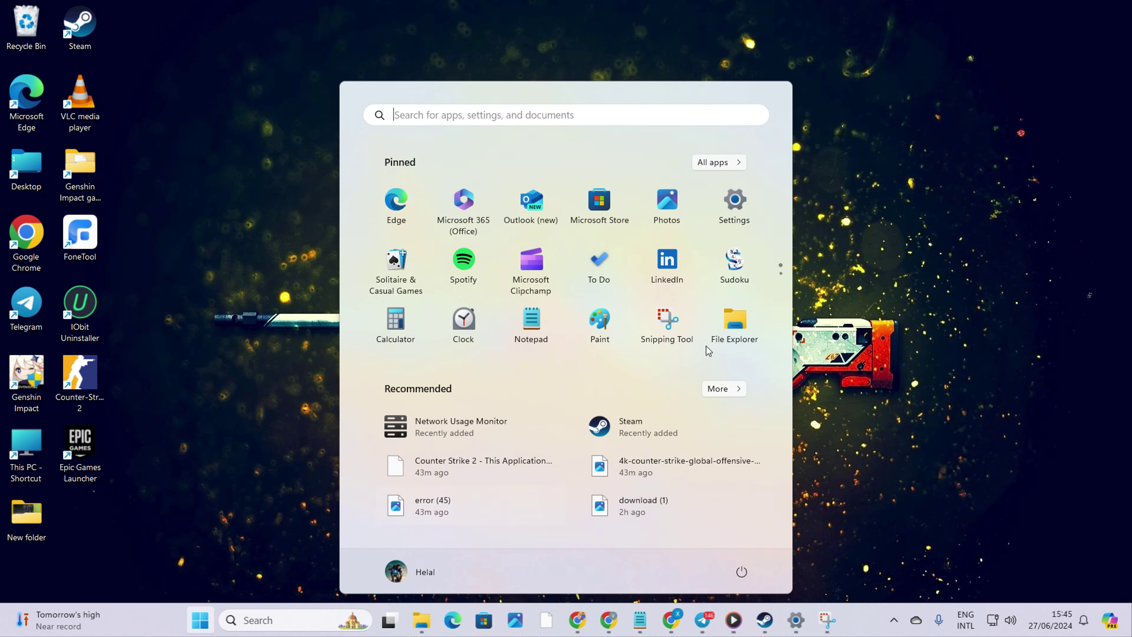
{"action": "left_click", "coordinate": [734, 218]}
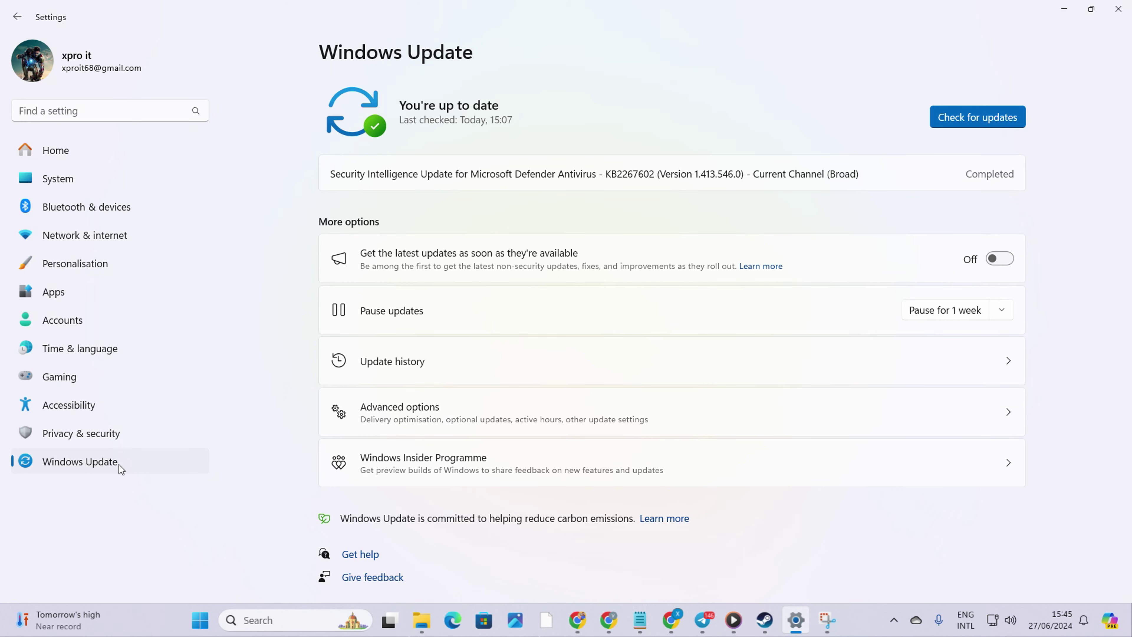
{"action": "left_click", "coordinate": [968, 115]}
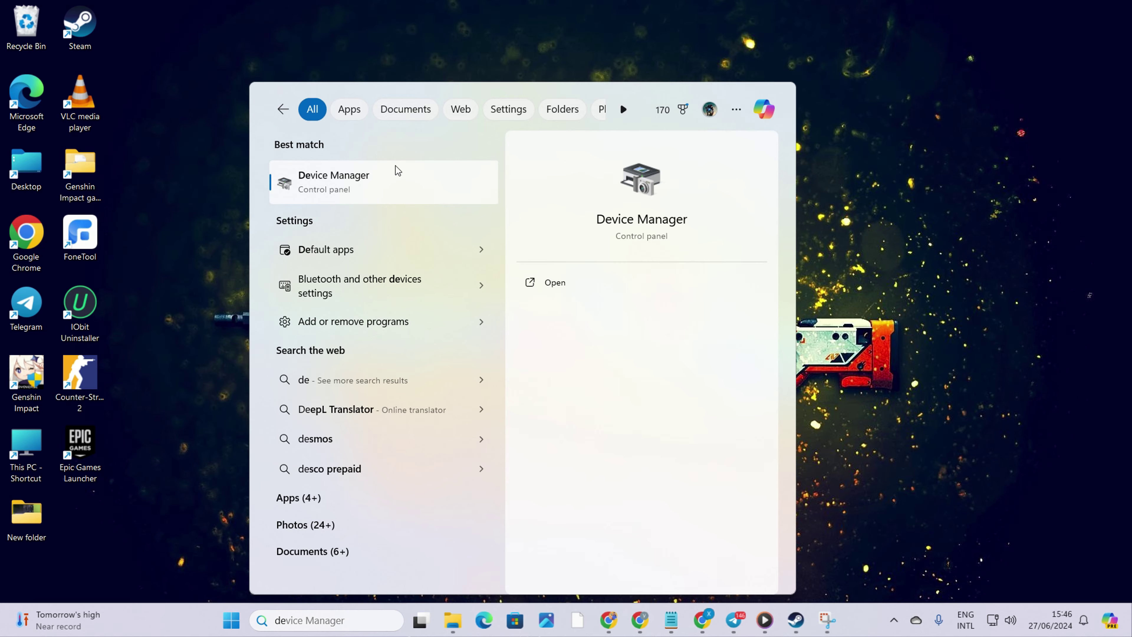
Open Device Manager, search automatically for an updated driver for the NVIDIA GeForce GTX 1650 display adaptor, and close Device Manager
{"action": "left_click", "coordinate": [395, 165]}
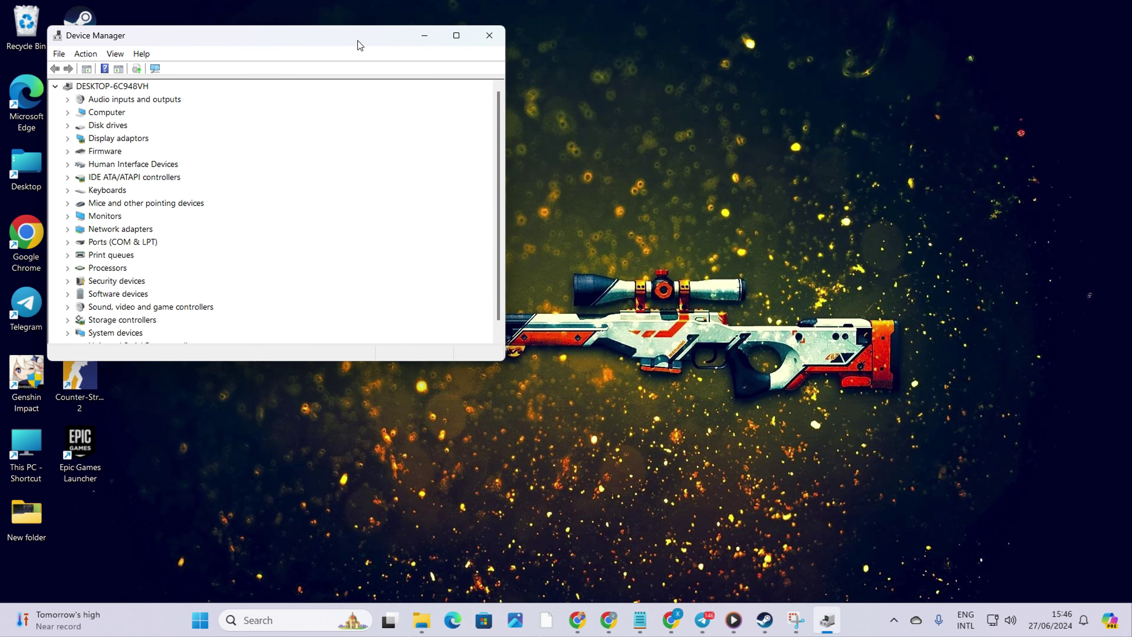
{"action": "left_click_drag", "start_coordinate": [357, 41], "coordinate": [826, 109]}
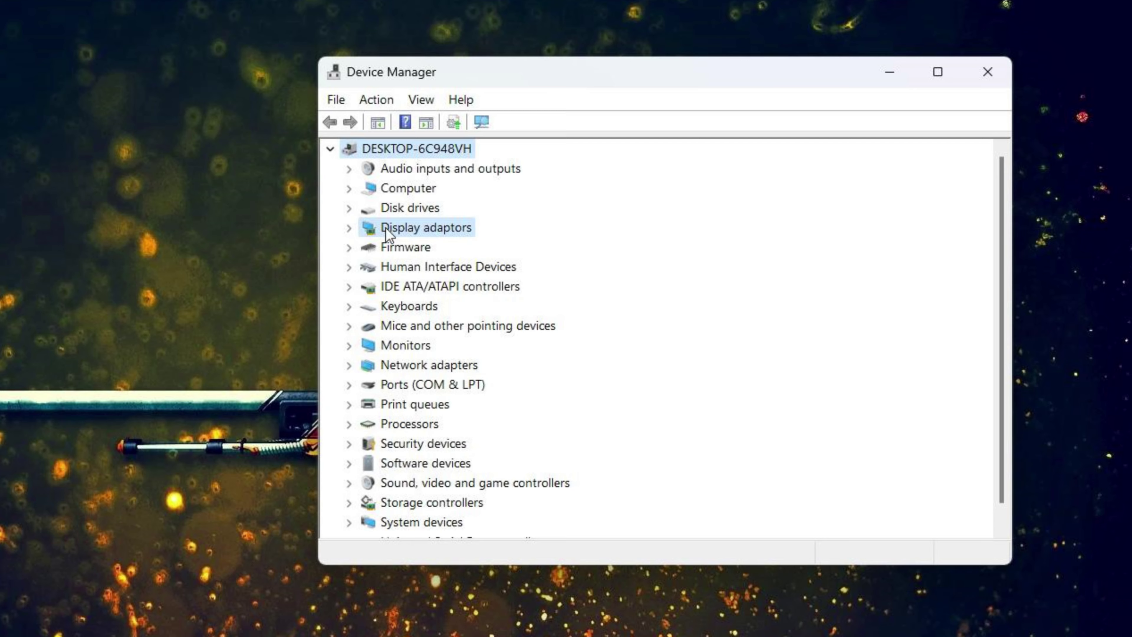
{"action": "double_click", "coordinate": [387, 228]}
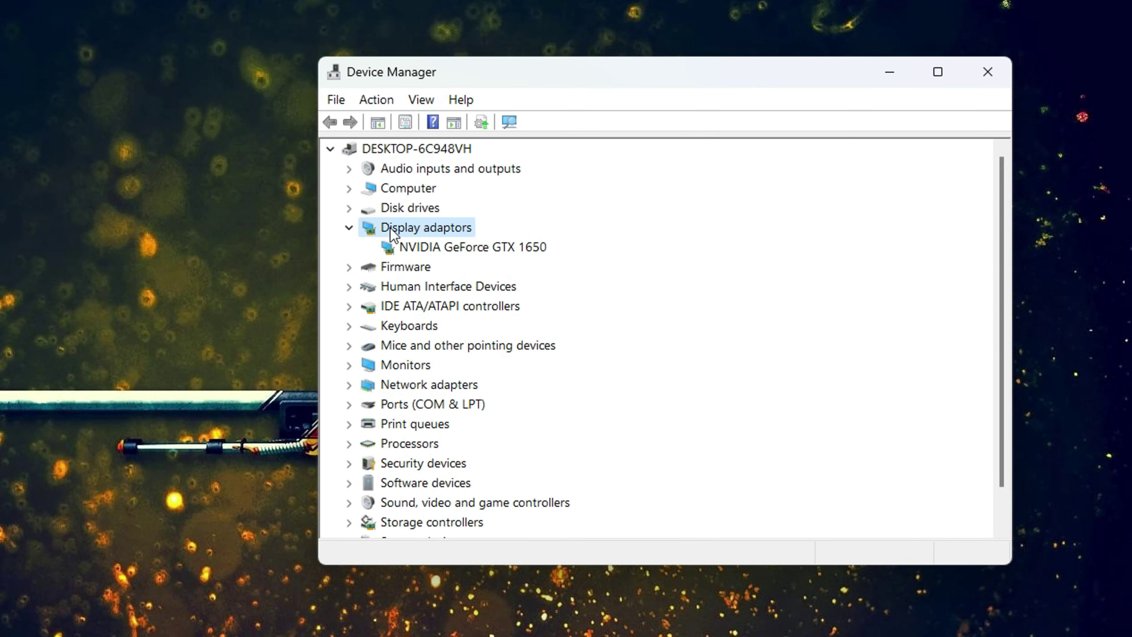
{"action": "right_click", "coordinate": [436, 247]}
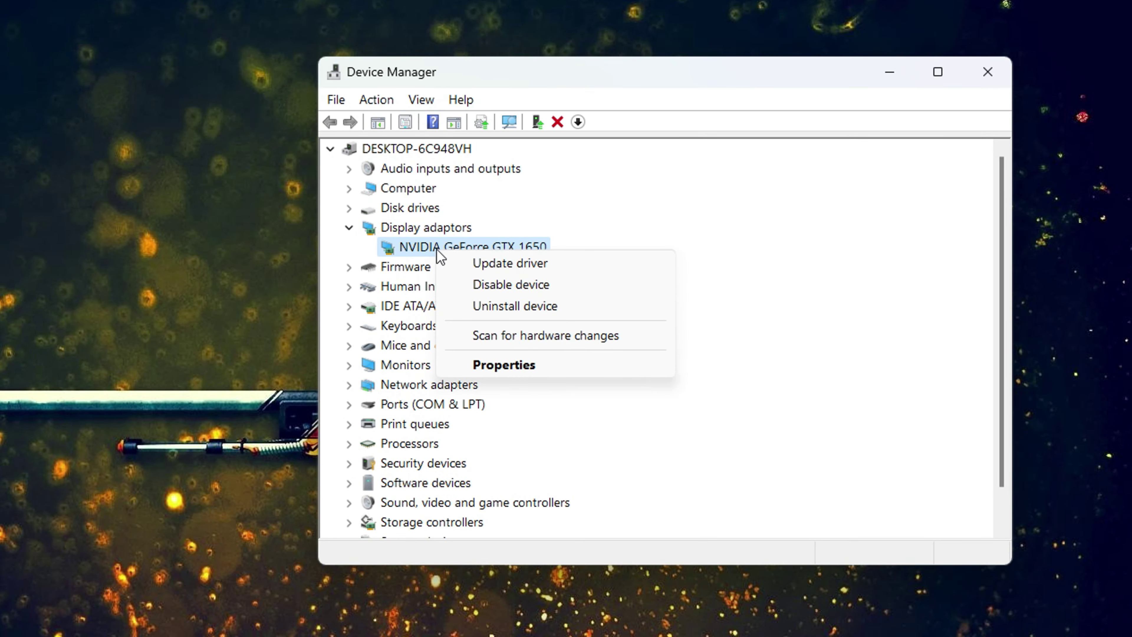
{"action": "left_click", "coordinate": [511, 263]}
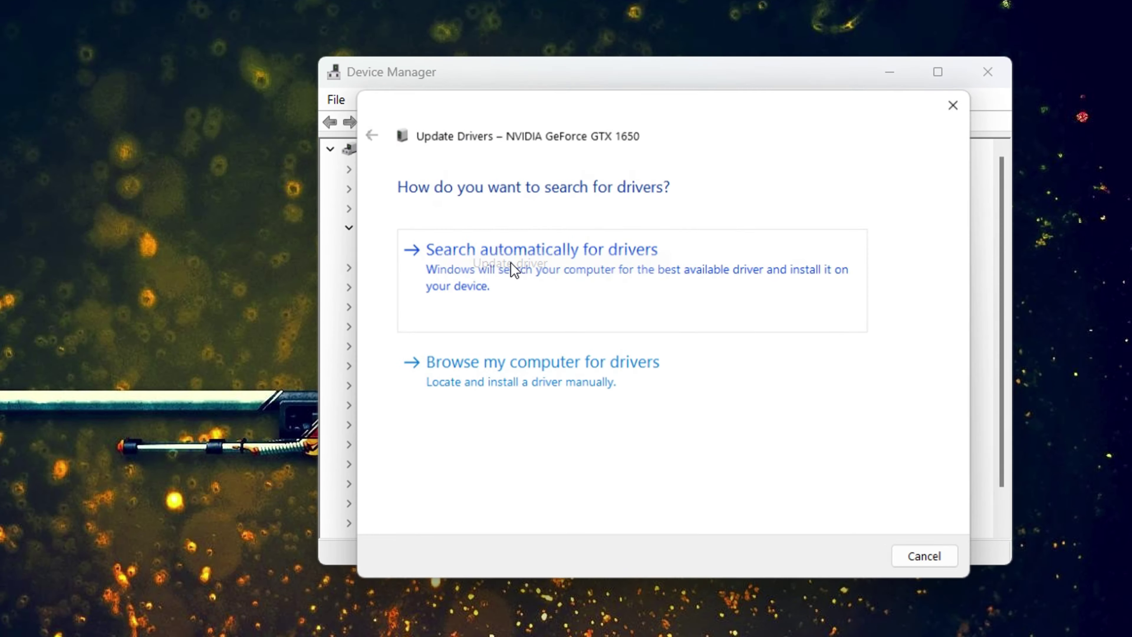
{"action": "left_click", "coordinate": [622, 296]}
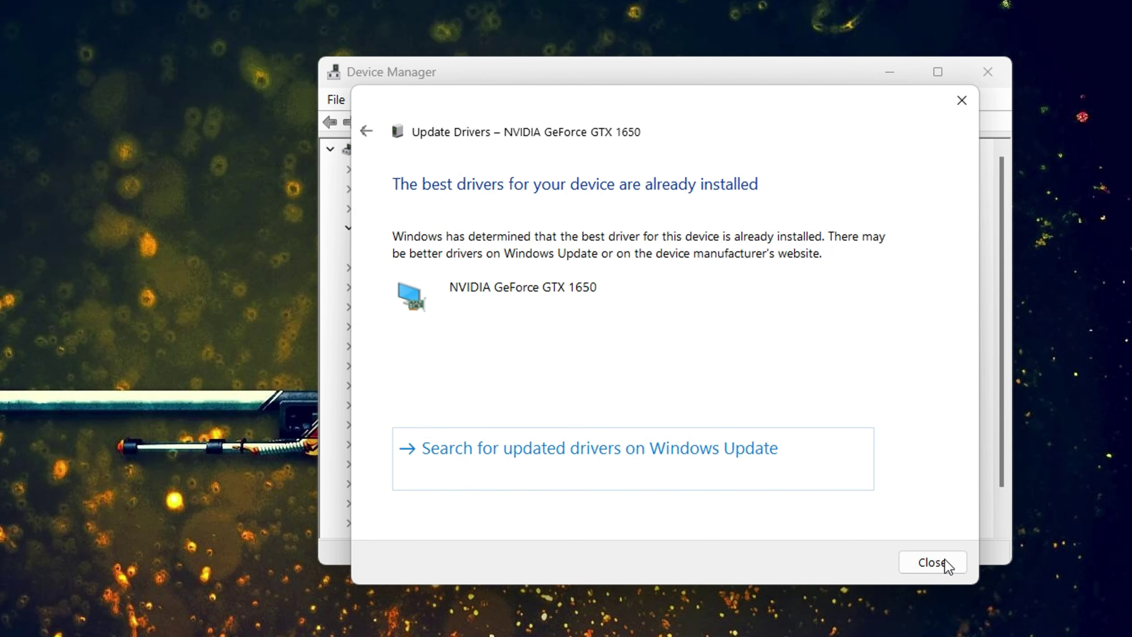
{"action": "left_click", "coordinate": [933, 567]}
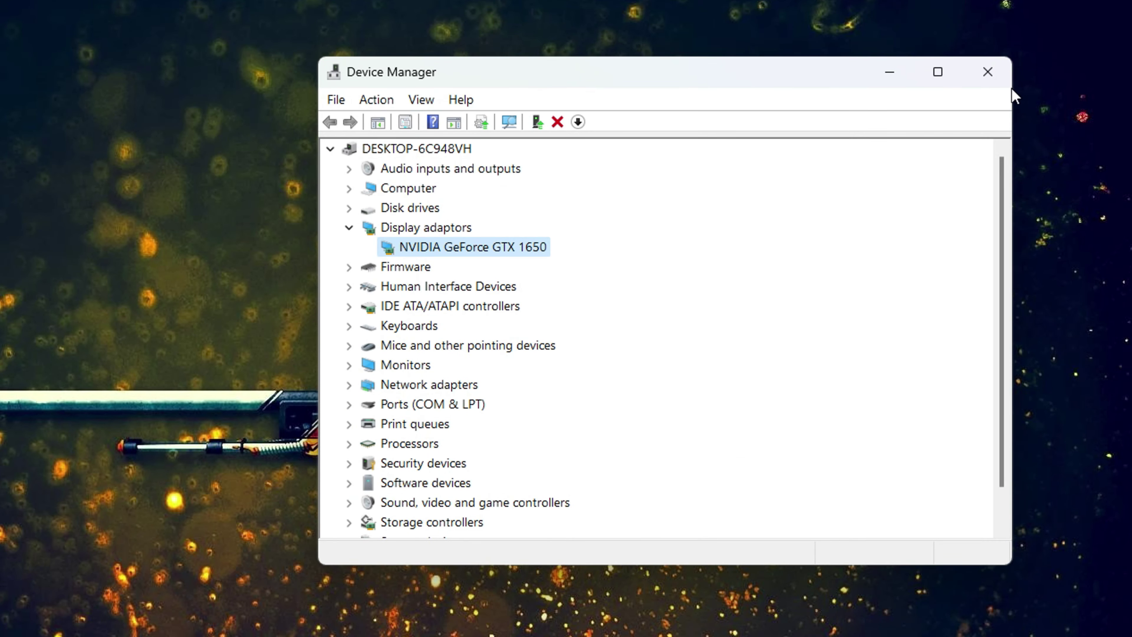
{"action": "left_click", "coordinate": [987, 71]}
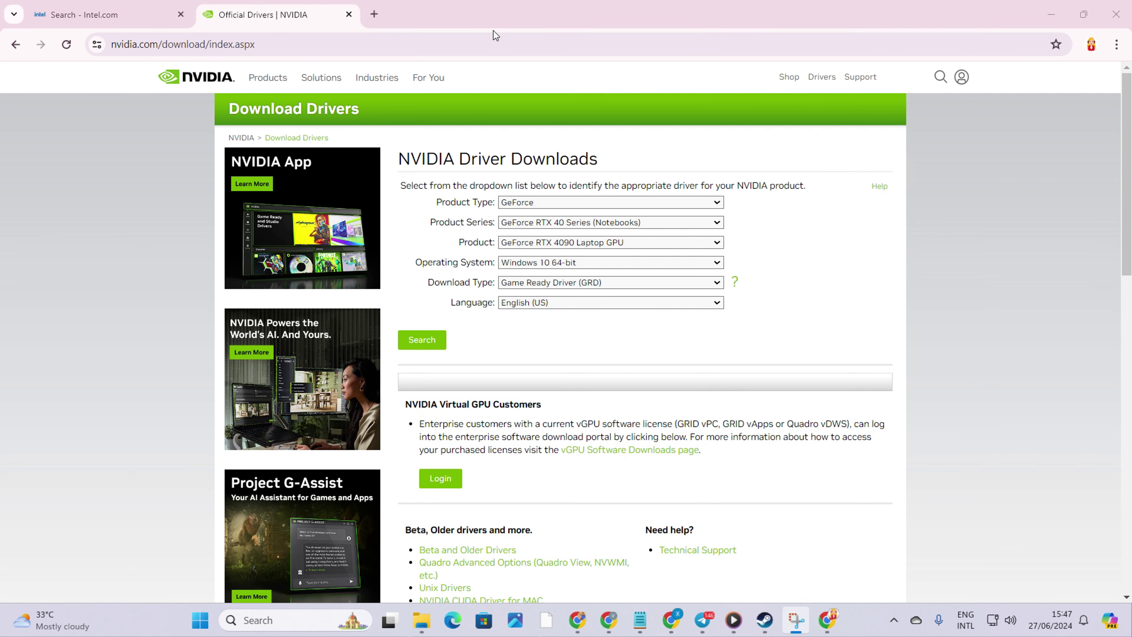
Look through the product type and product series options on the NVIDIA driver download page and close the browser
{"action": "left_click", "coordinate": [608, 206]}
{"action": "left_click", "coordinate": [603, 223]}
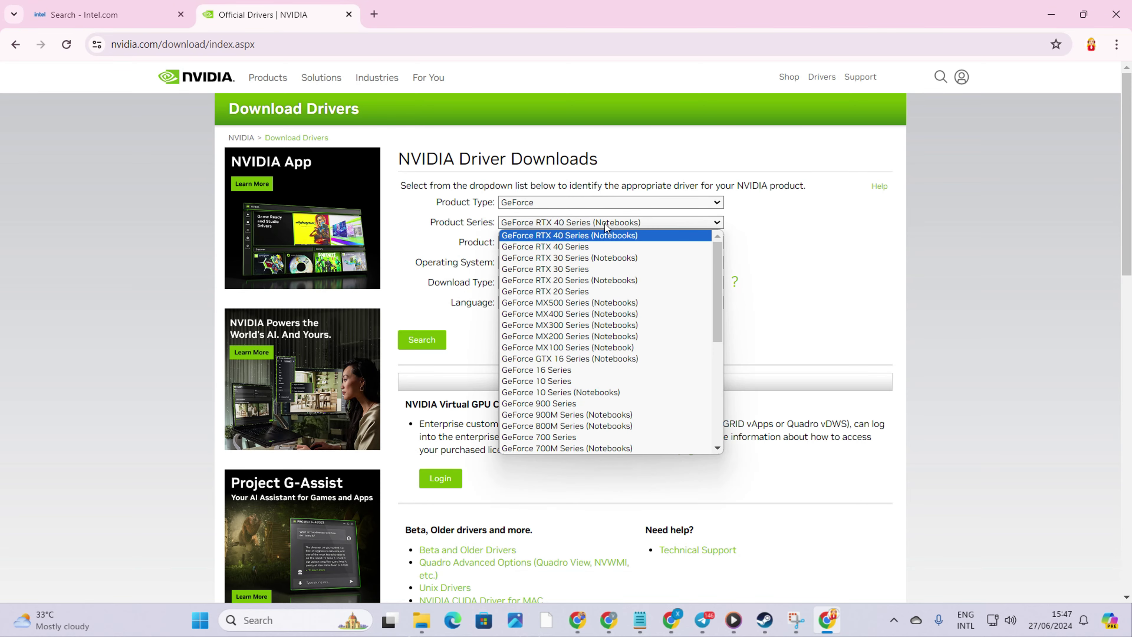
{"action": "scroll", "coordinate": [615, 221], "scroll_direction": "down", "scroll_amount": 1}
{"action": "scroll", "coordinate": [615, 225], "scroll_direction": "down", "scroll_amount": 5}
{"action": "scroll", "coordinate": [616, 225], "scroll_direction": "up", "scroll_amount": 5}
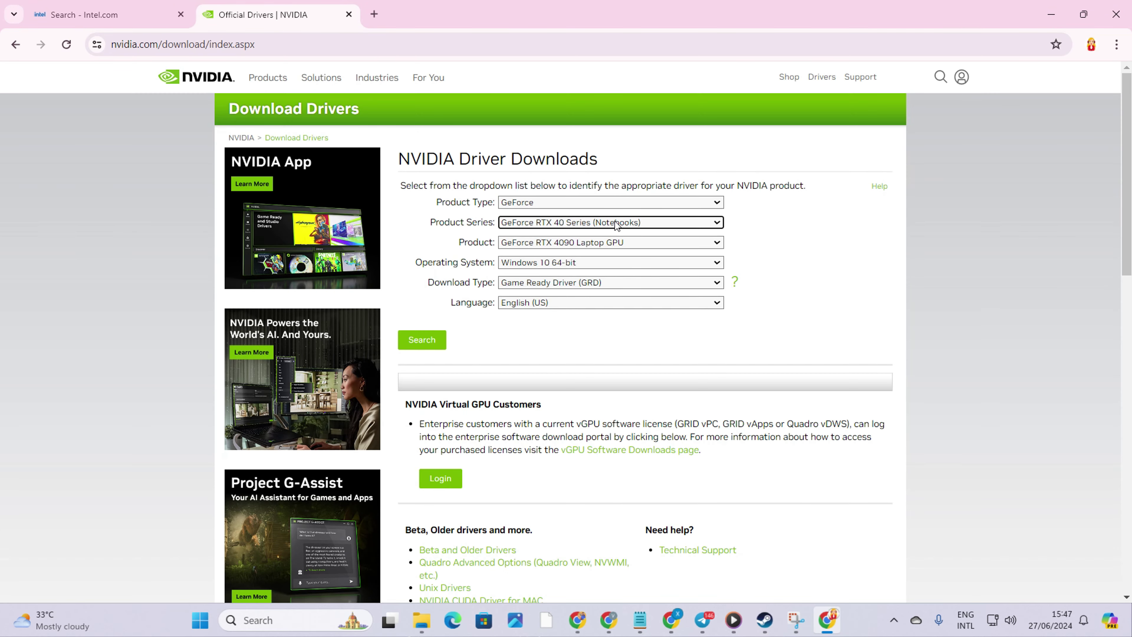
{"action": "left_click", "coordinate": [1115, 14]}
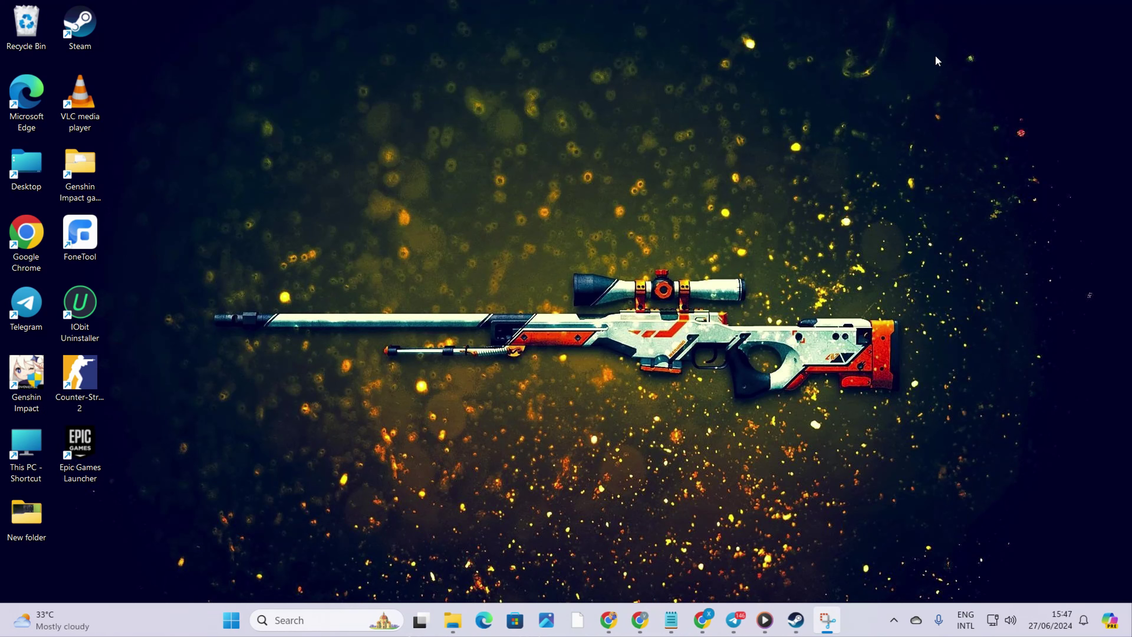